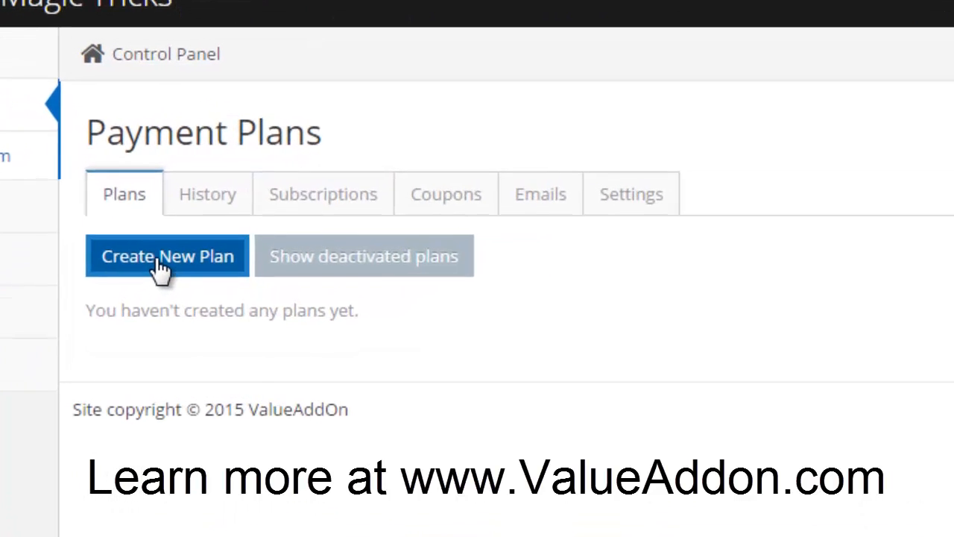
# Start a new payment plan of type One time charge and name it "One time charge".
pyautogui.click(160, 265)
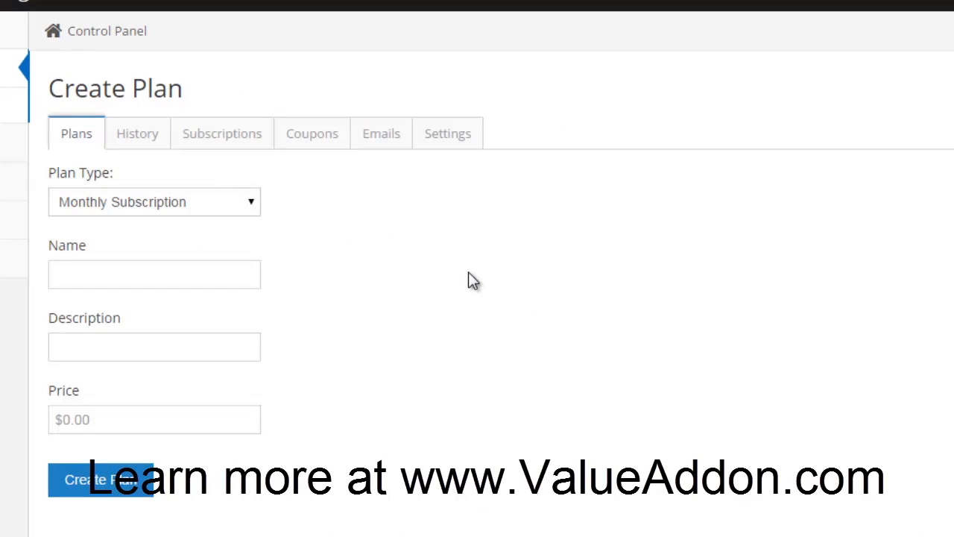
pyautogui.click(242, 201)
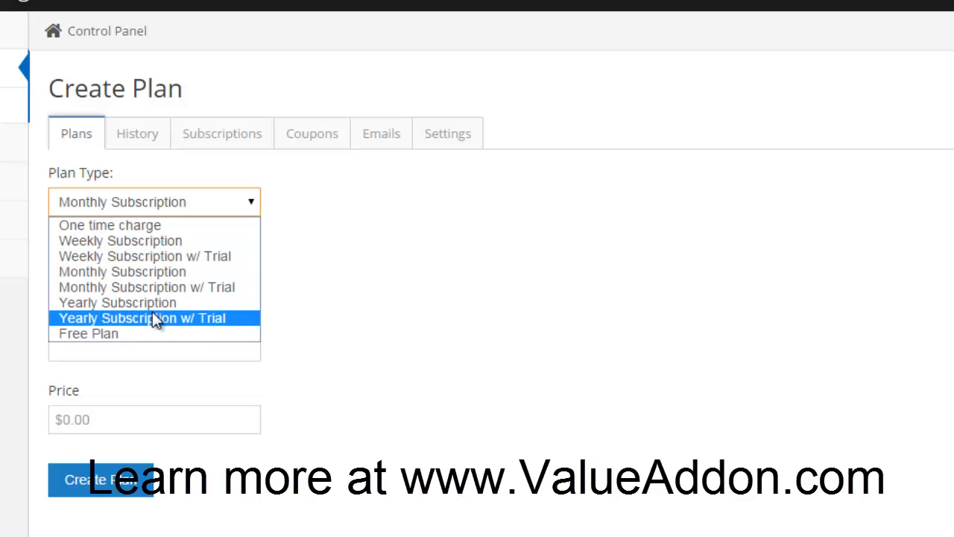
pyautogui.click(143, 228)
pyautogui.click(101, 273)
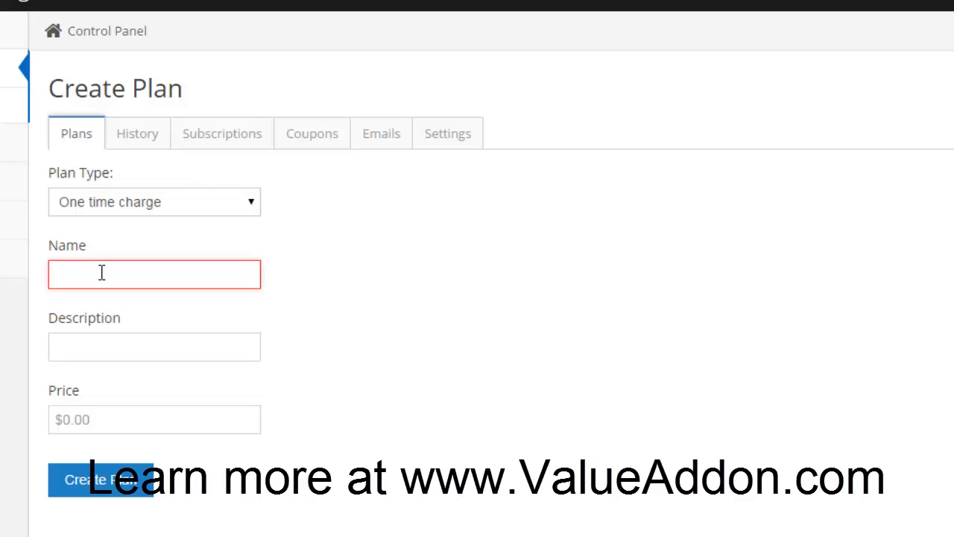
pyautogui.write('One time charge')
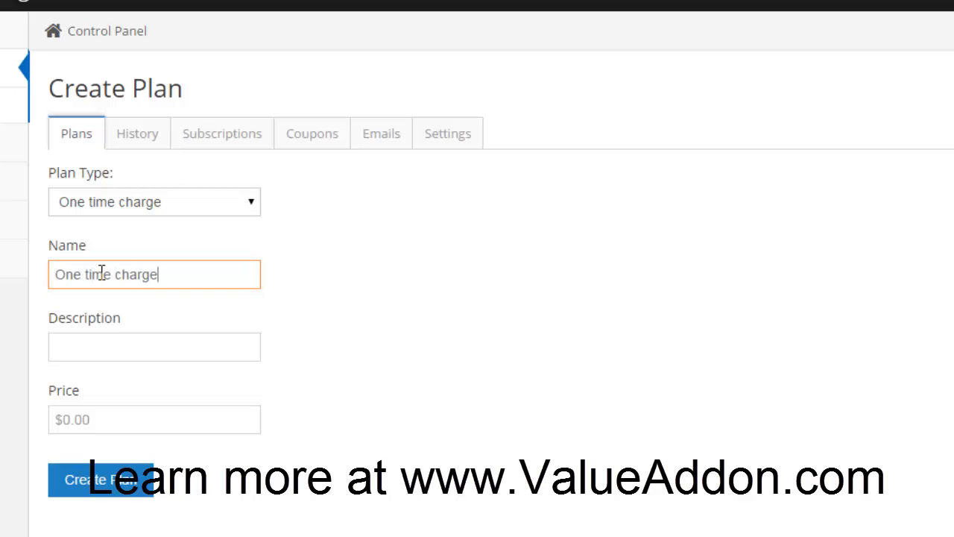
# Enter the description "only cost you once." and the price 97.00, and create the one-time plan.
pyautogui.click(105, 341)
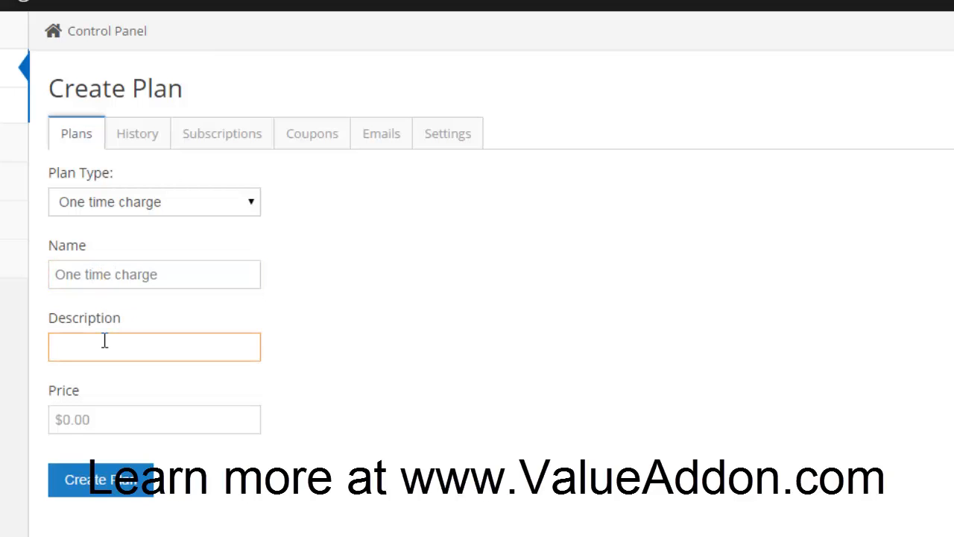
pyautogui.write('only cost you once.')
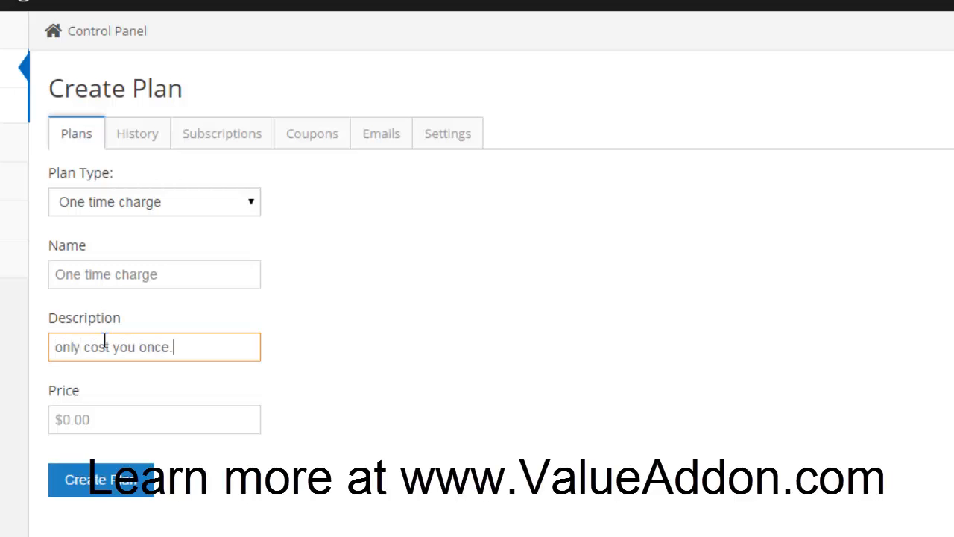
pyautogui.click(95, 419)
pyautogui.write('9')
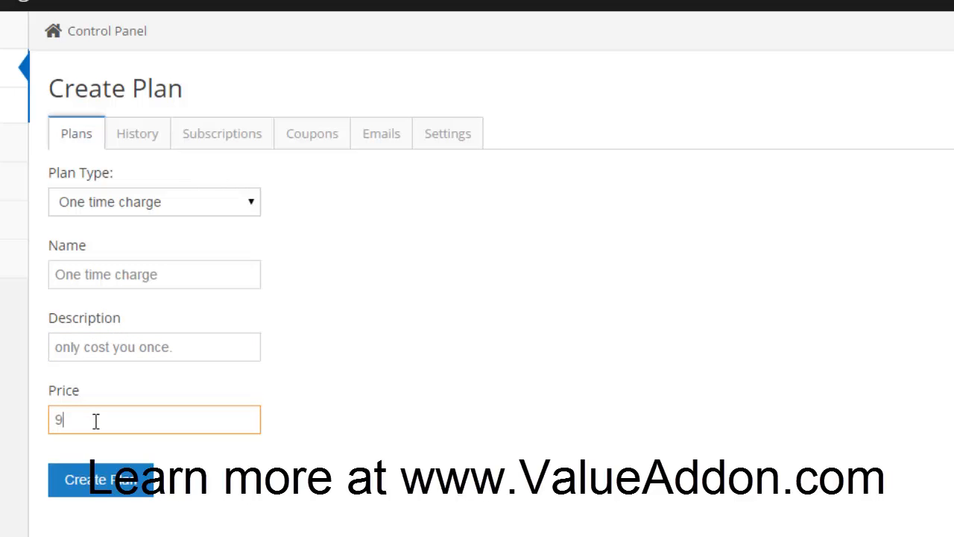
pyautogui.write('7.00')
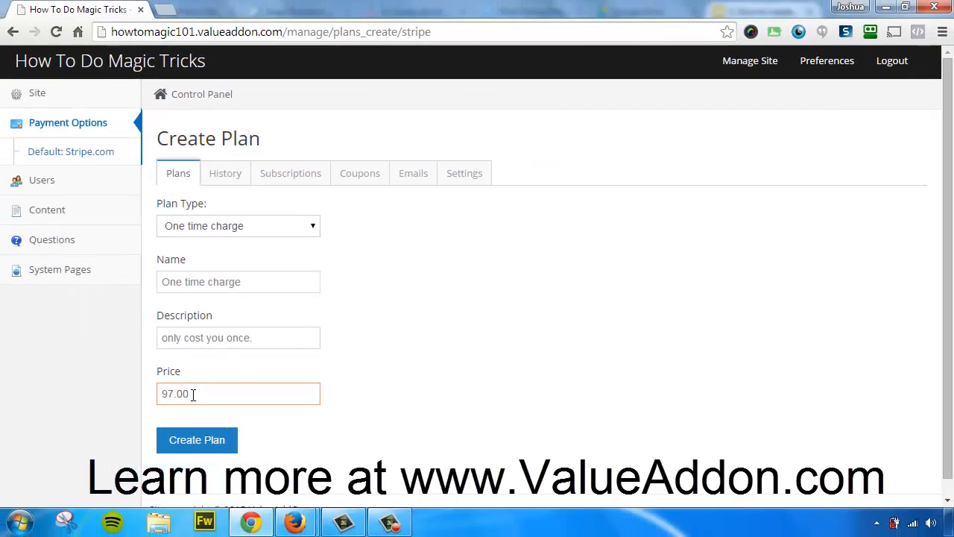
pyautogui.click(194, 444)
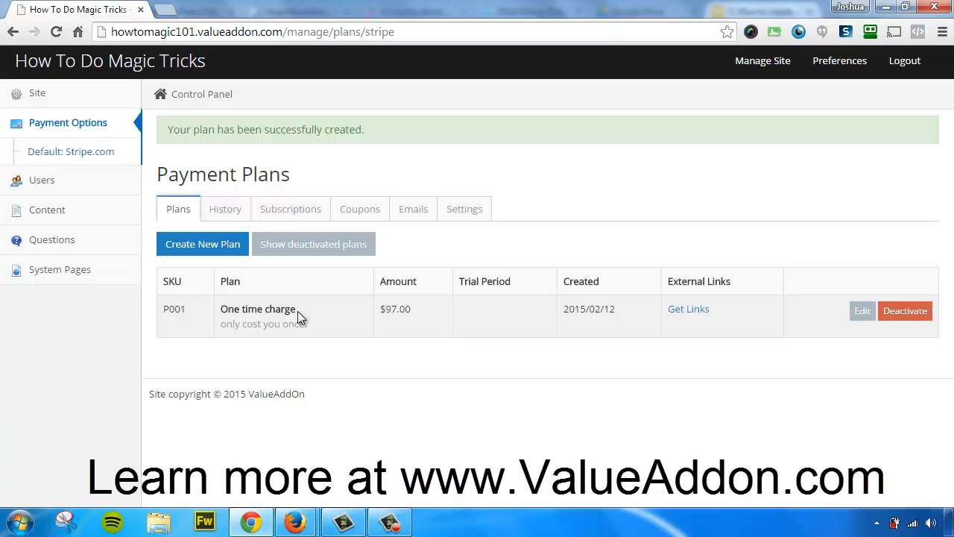
# View the external subscribe link of the One time charge plan and close it again.
pyautogui.click(682, 310)
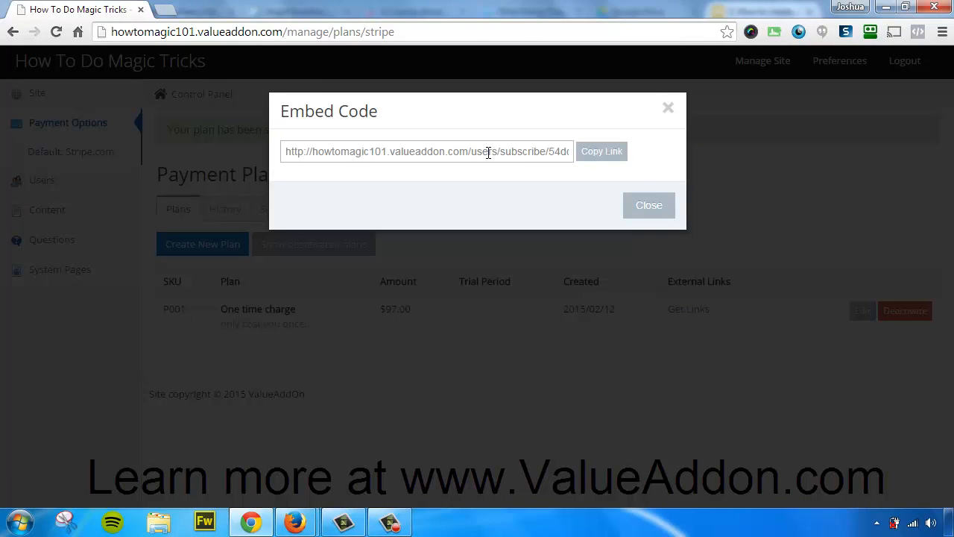
pyautogui.click(669, 110)
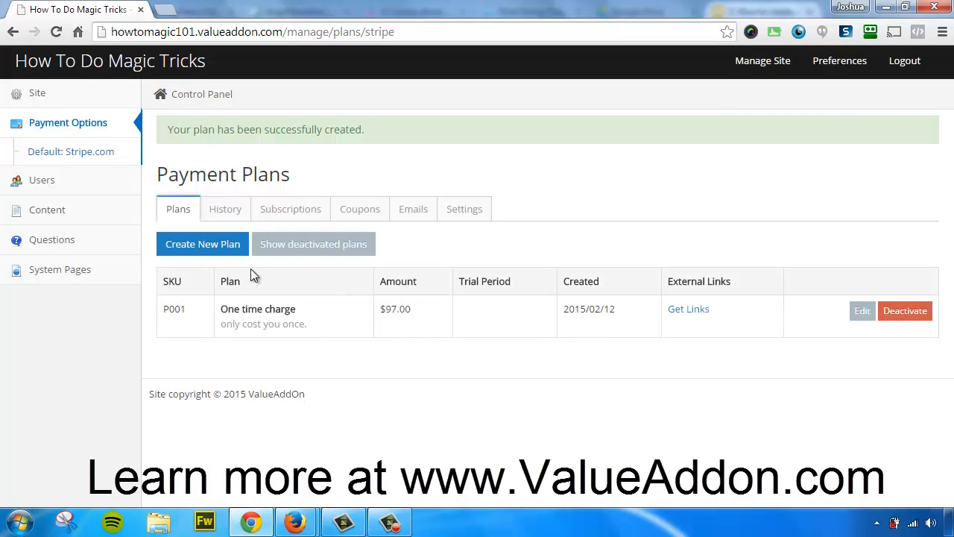
# Start another plan of type Monthly Subscription and name it "Monthly subscription", correcting the misspelled word.
pyautogui.click(203, 249)
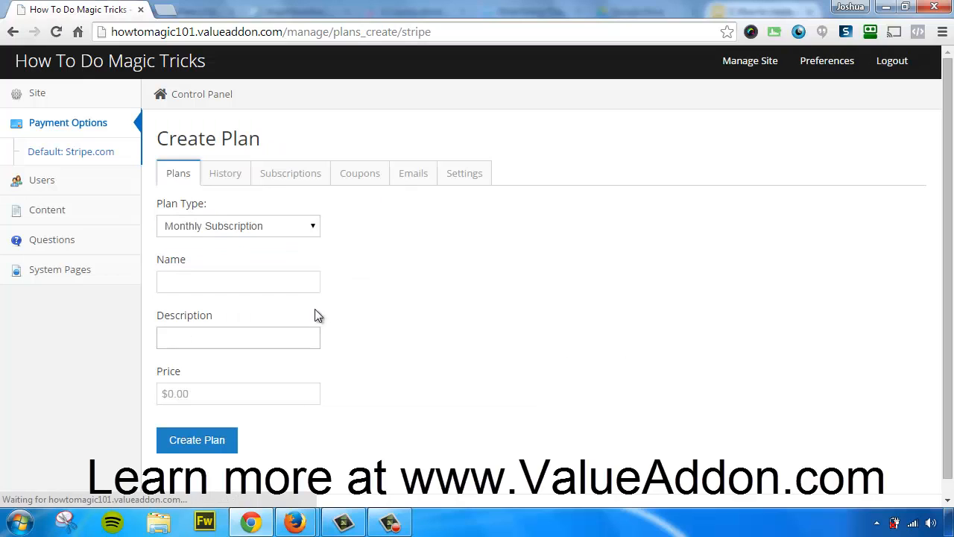
pyautogui.click(305, 228)
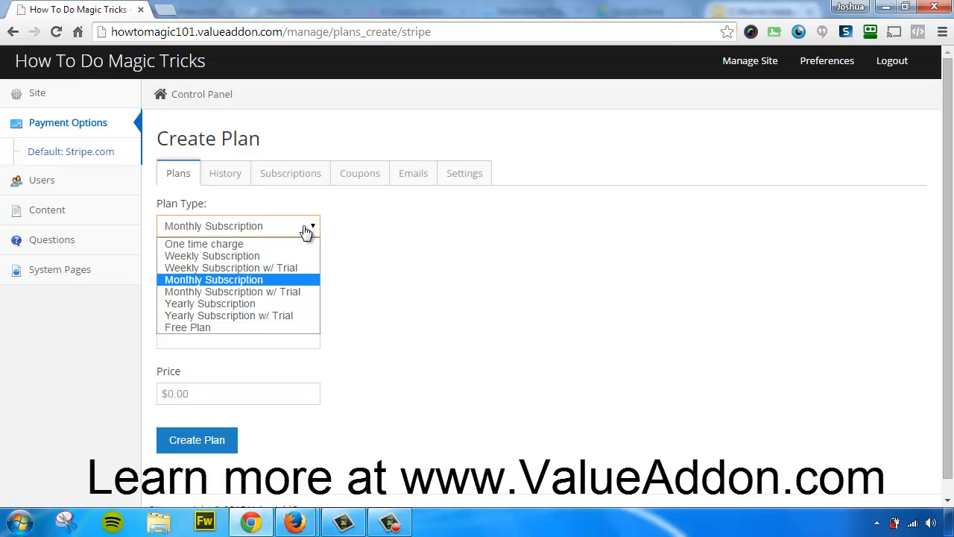
pyautogui.click(251, 280)
pyautogui.click(231, 285)
pyautogui.write('Monthly')
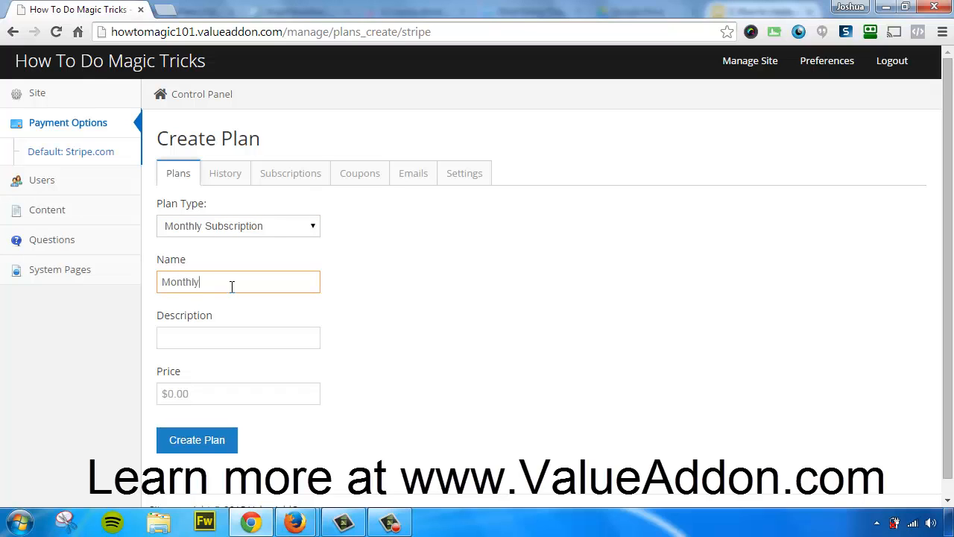
pyautogui.write(' subscripotiion')
pyautogui.rightClick(240, 282)
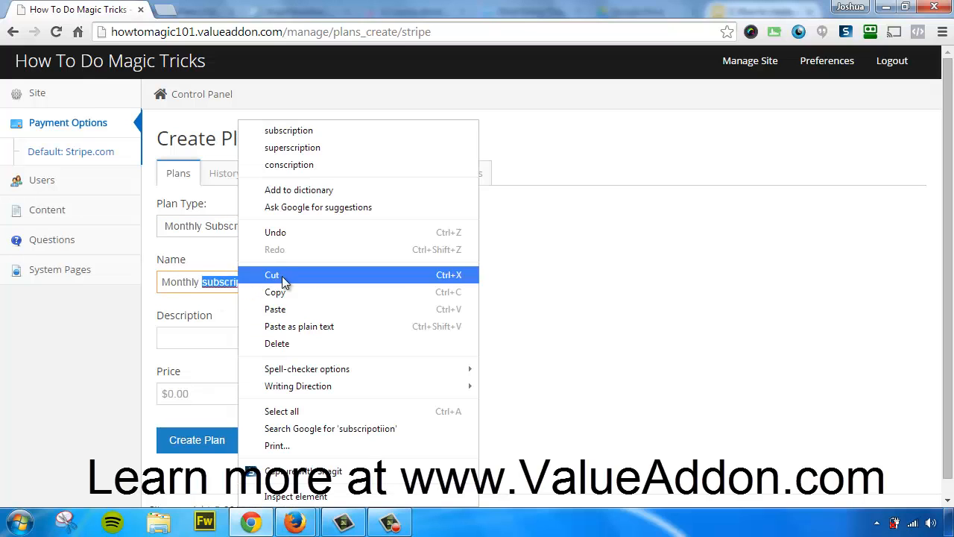
pyautogui.click(289, 130)
# Describe the monthly plan as "happens every month", price it at 19.97 and create it.
pyautogui.click(211, 332)
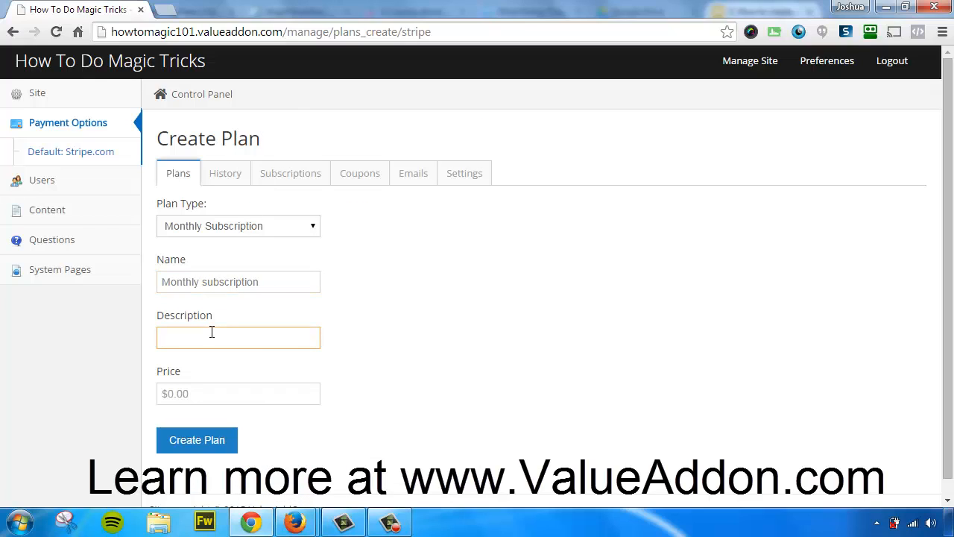
pyautogui.write('happens every month')
pyautogui.click(202, 389)
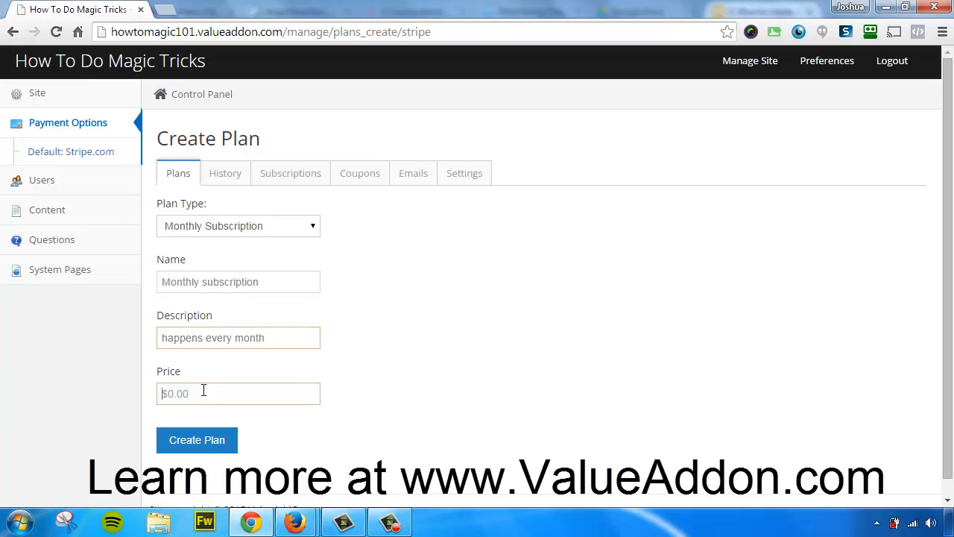
pyautogui.write('19.97')
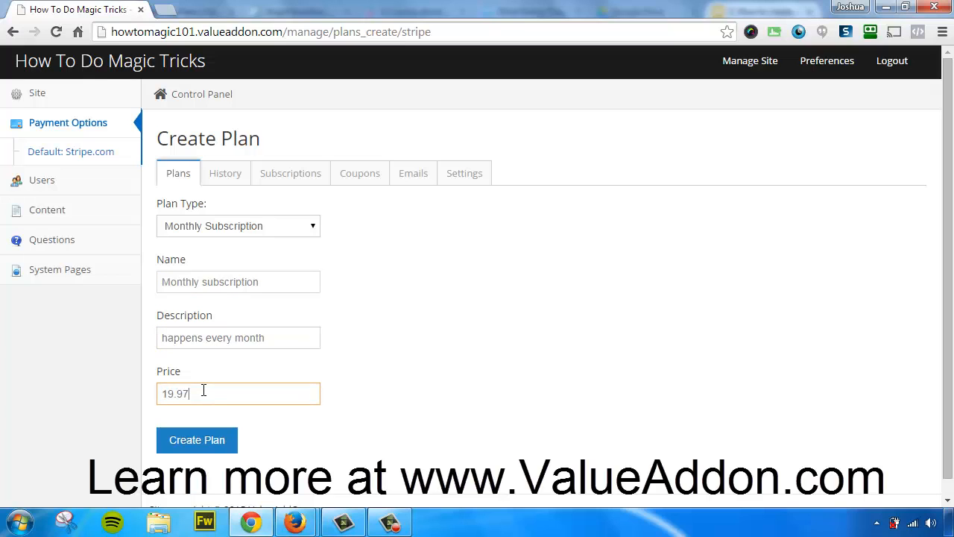
pyautogui.click(195, 441)
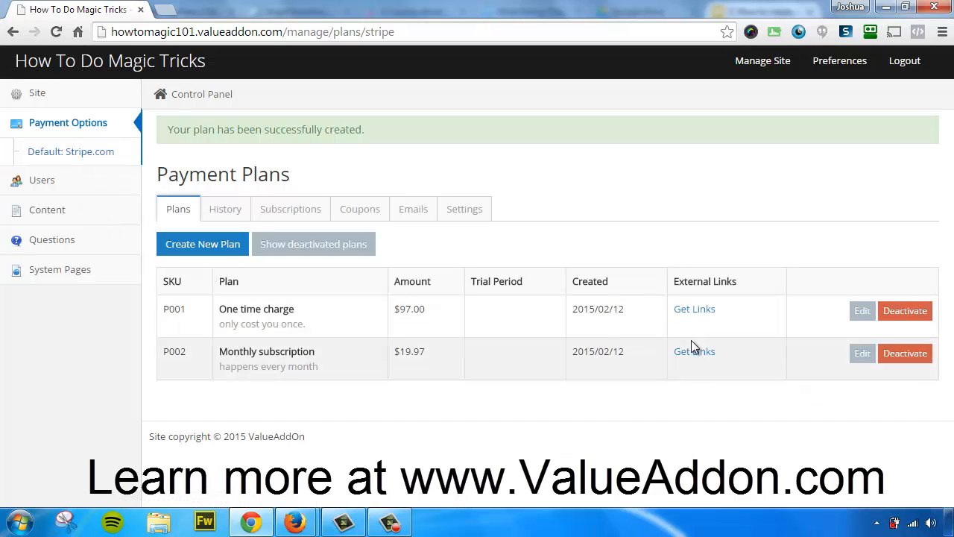
# Create a plan of type Free Plan named "Free signup" with the description "signup for free".
pyautogui.click(232, 245)
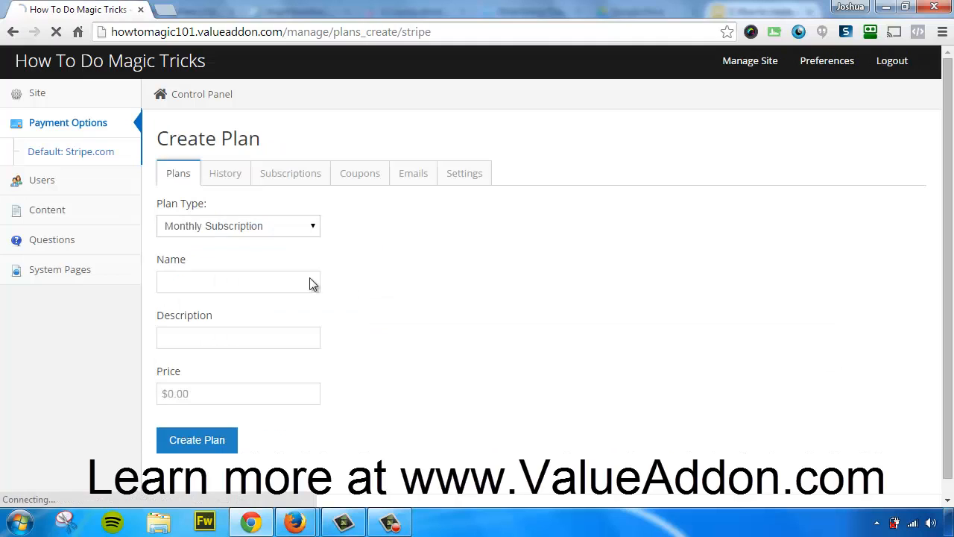
pyautogui.click(234, 225)
pyautogui.click(227, 332)
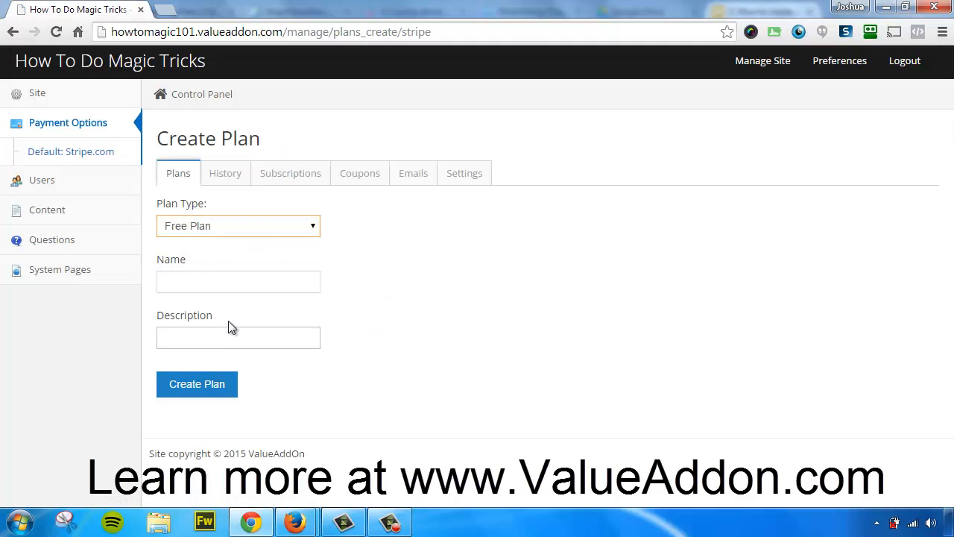
pyautogui.click(210, 280)
pyautogui.write('Free signup')
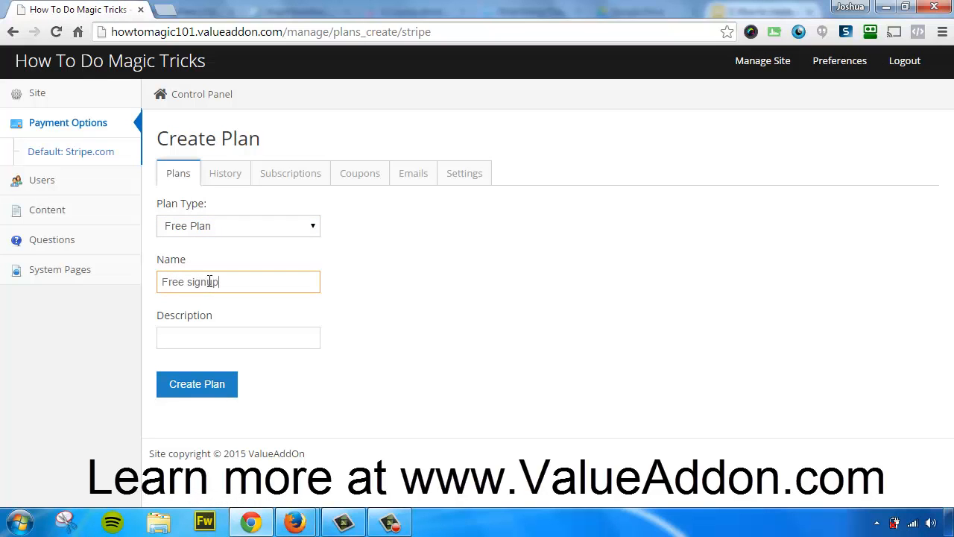
pyautogui.press('Tab')
pyautogui.write('sign')
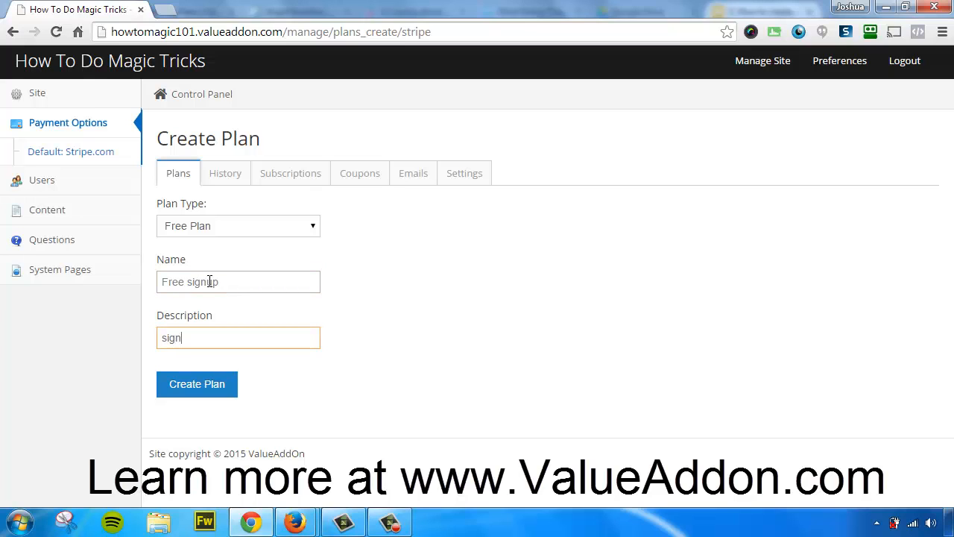
pyautogui.write('up for free')
pyautogui.click(179, 386)
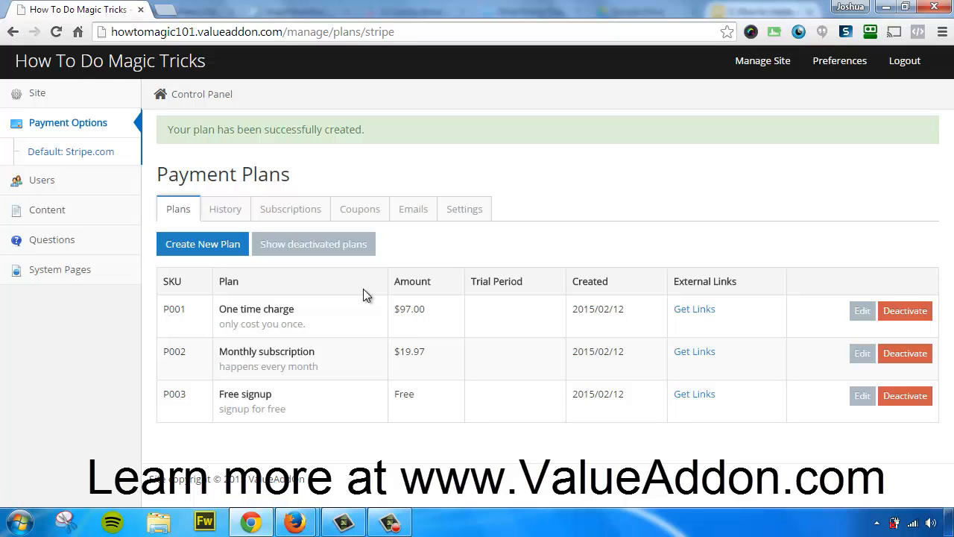
# Review the payment history, subscriptions, coupons and the available third-party email systems.
pyautogui.click(226, 214)
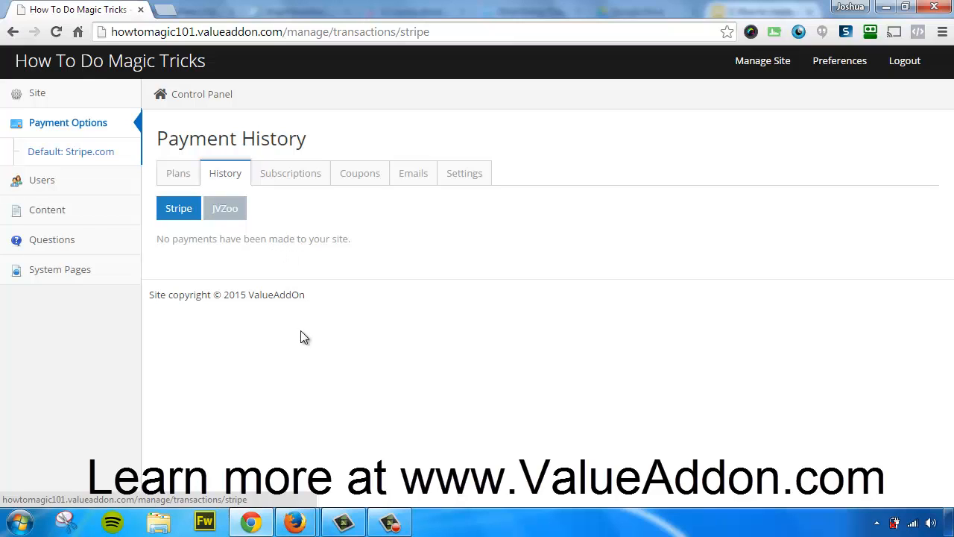
pyautogui.click(300, 180)
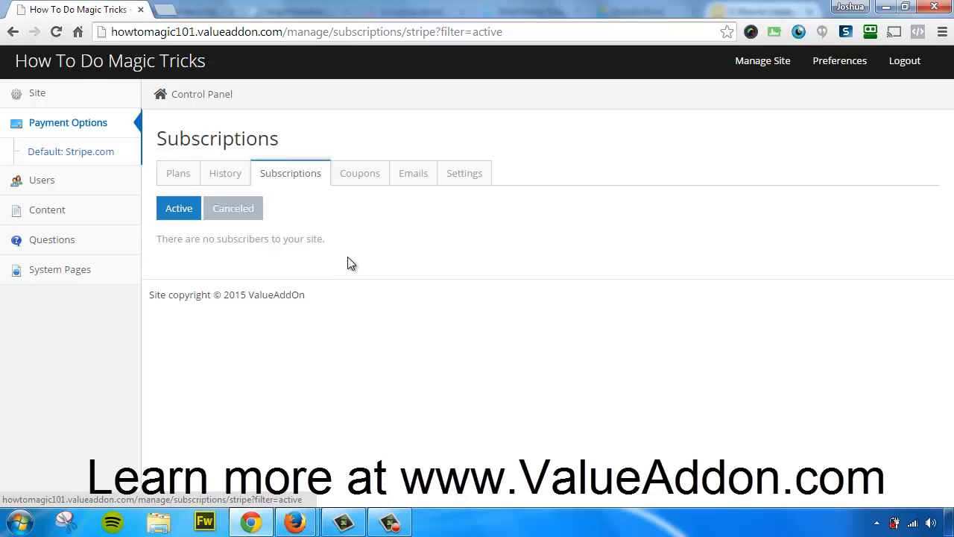
pyautogui.click(359, 178)
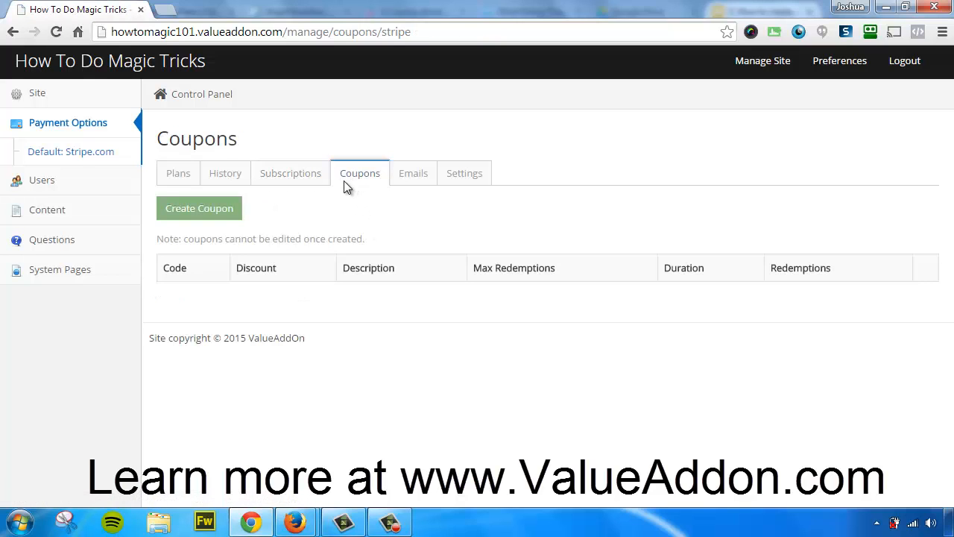
pyautogui.click(411, 178)
pyautogui.click(311, 226)
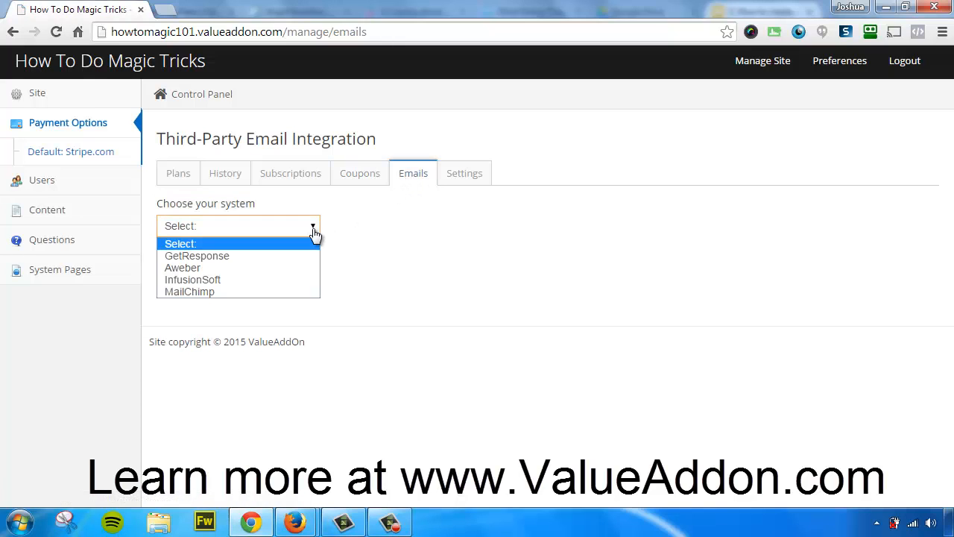
pyautogui.click(382, 235)
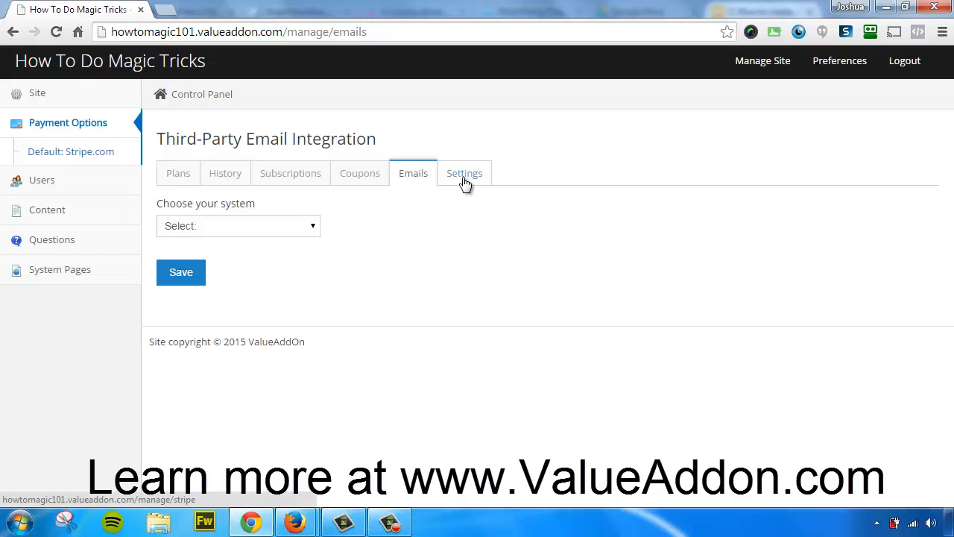
# Return to the list of payment plans and deactivate the One time charge plan.
pyautogui.click(180, 179)
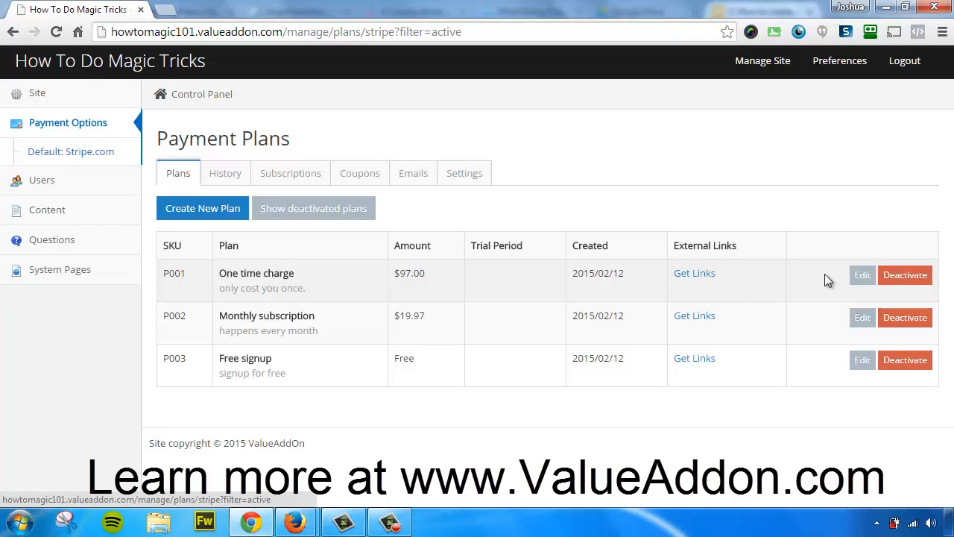
pyautogui.click(902, 283)
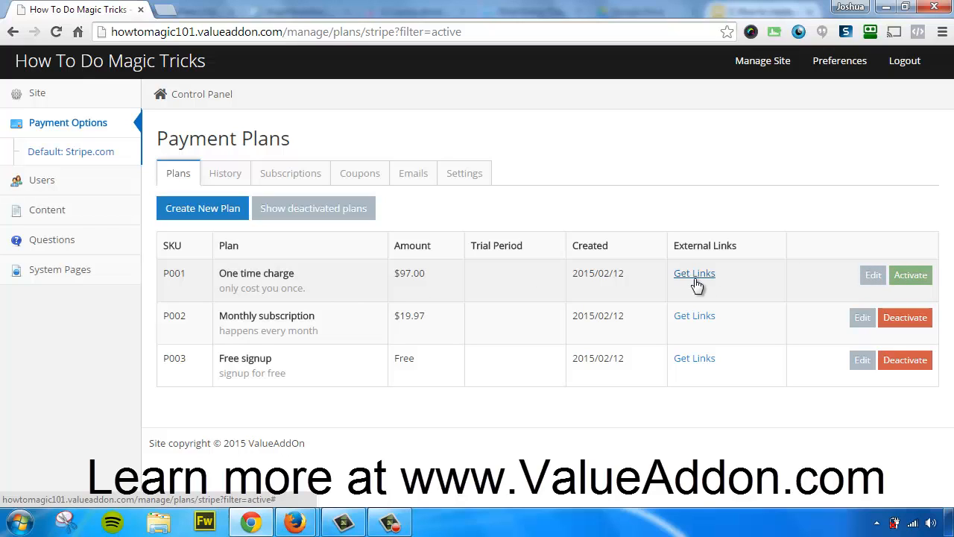